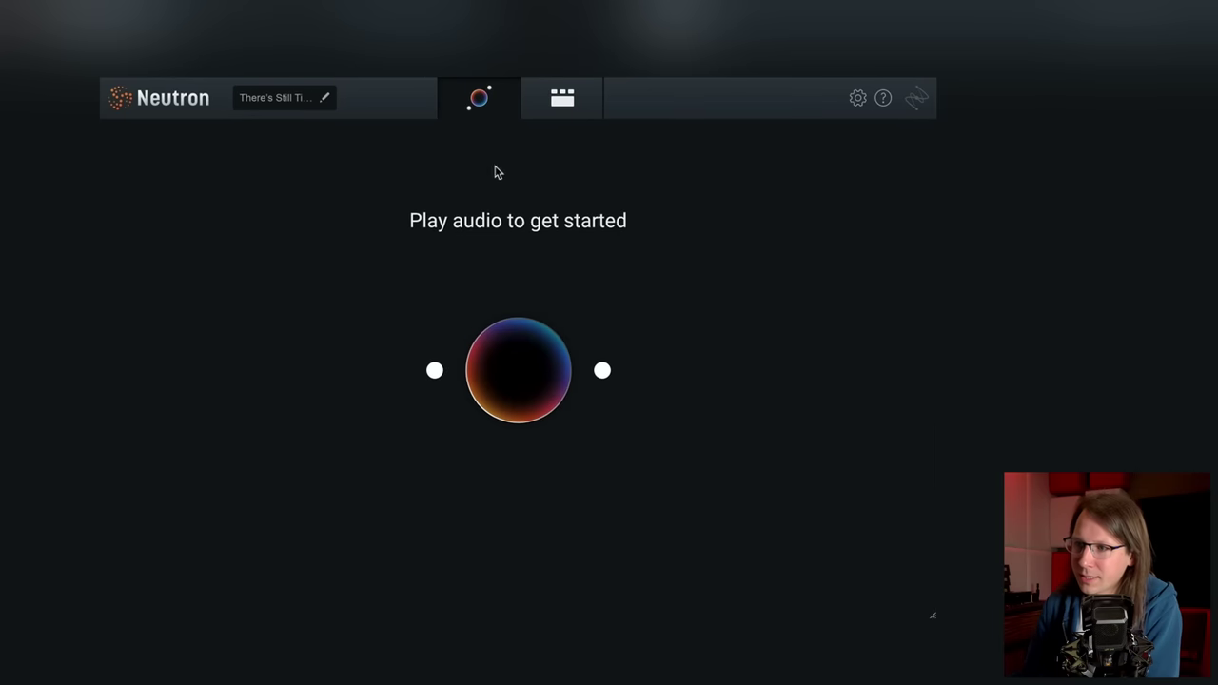
Play the drum track so the Mix Assistant listens and builds a Drums tone match
click(571, 97)
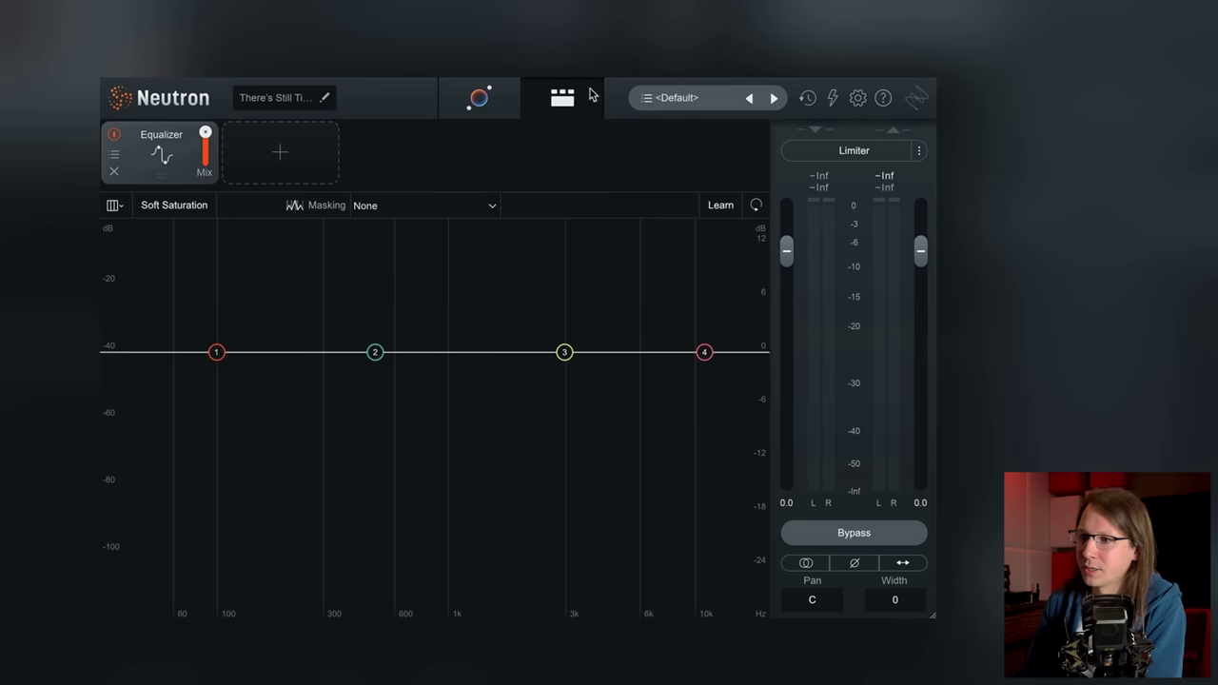
click(519, 99)
click(534, 105)
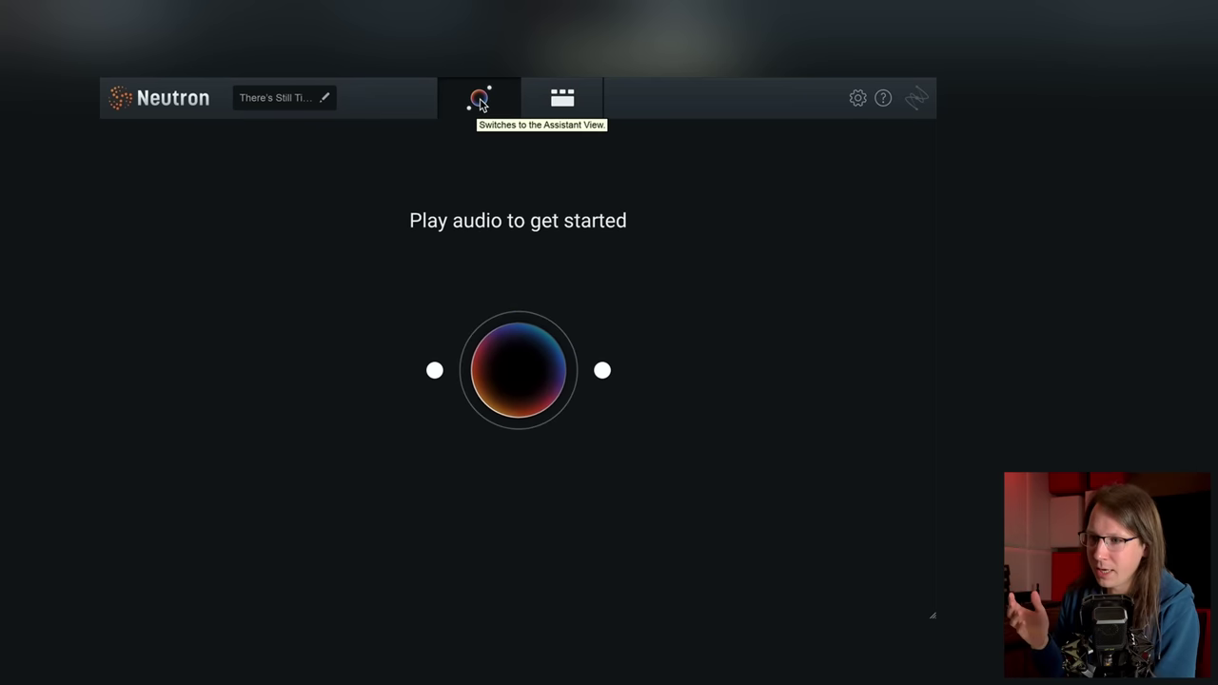
key(space)
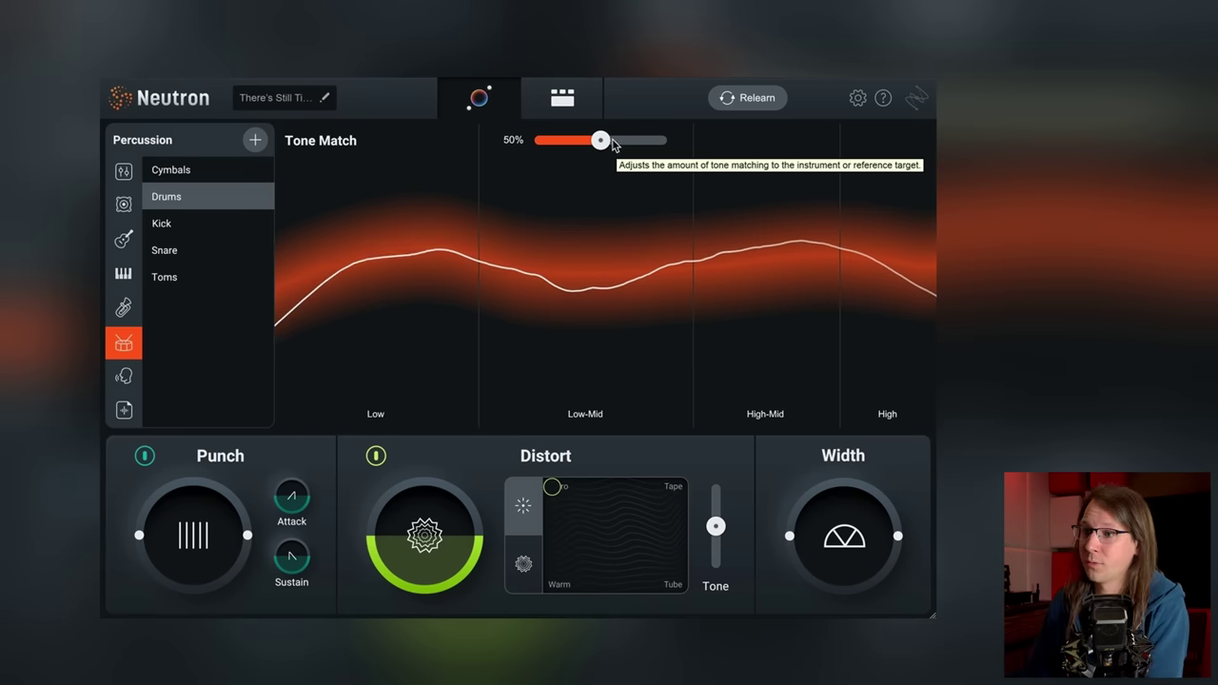
Set Tone Match to 52%, Punch to about half, and Distort to maximum
mouse_move(599, 141)
mouse_down()
mouse_move(671, 142)
mouse_move(486, 150)
mouse_move(719, 148)
mouse_move(605, 145)
mouse_up()
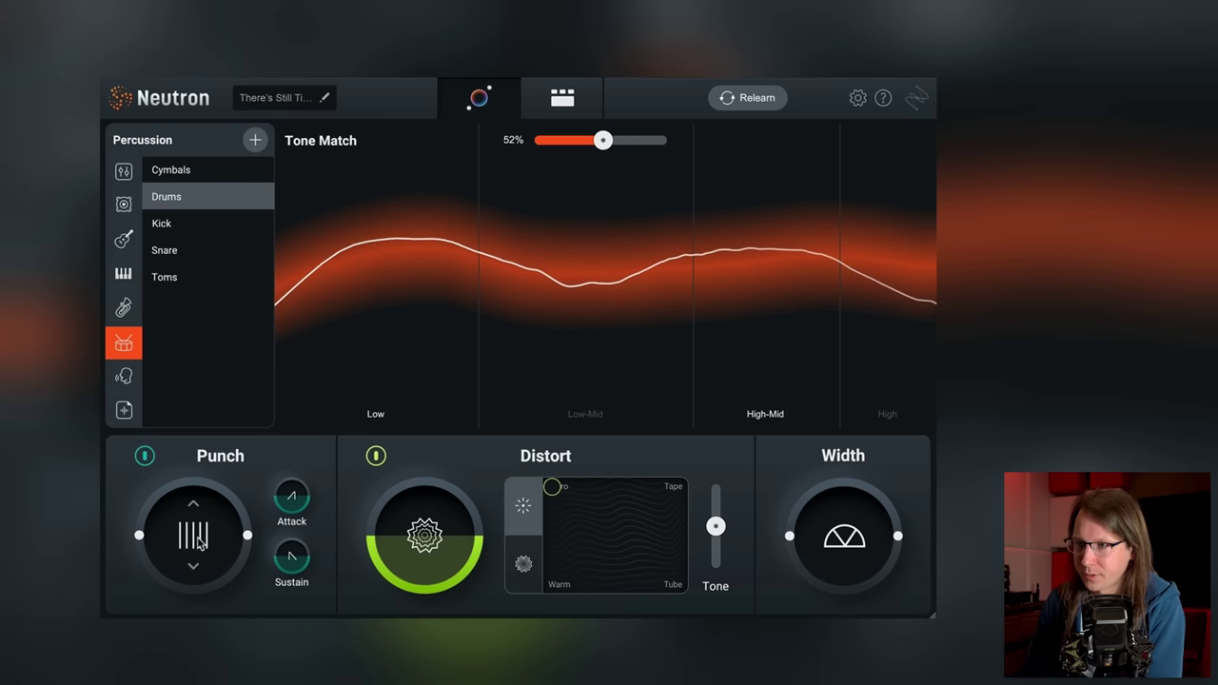
drag(196, 535, 205, 458)
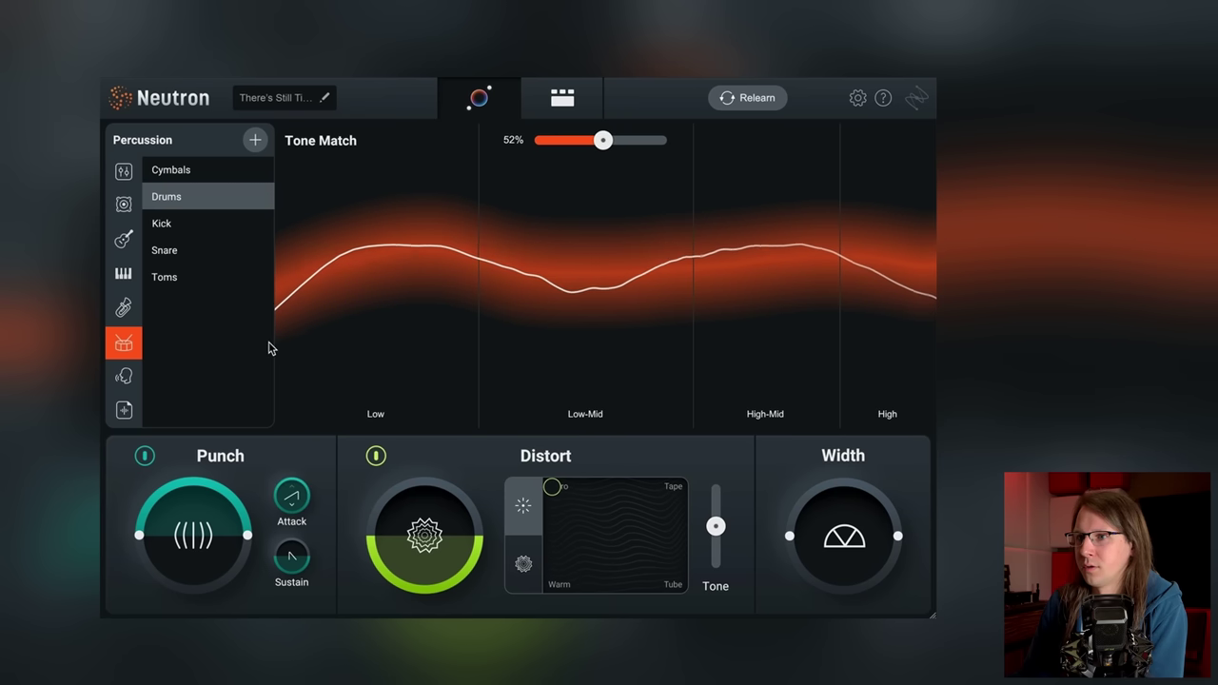
drag(175, 538, 194, 592)
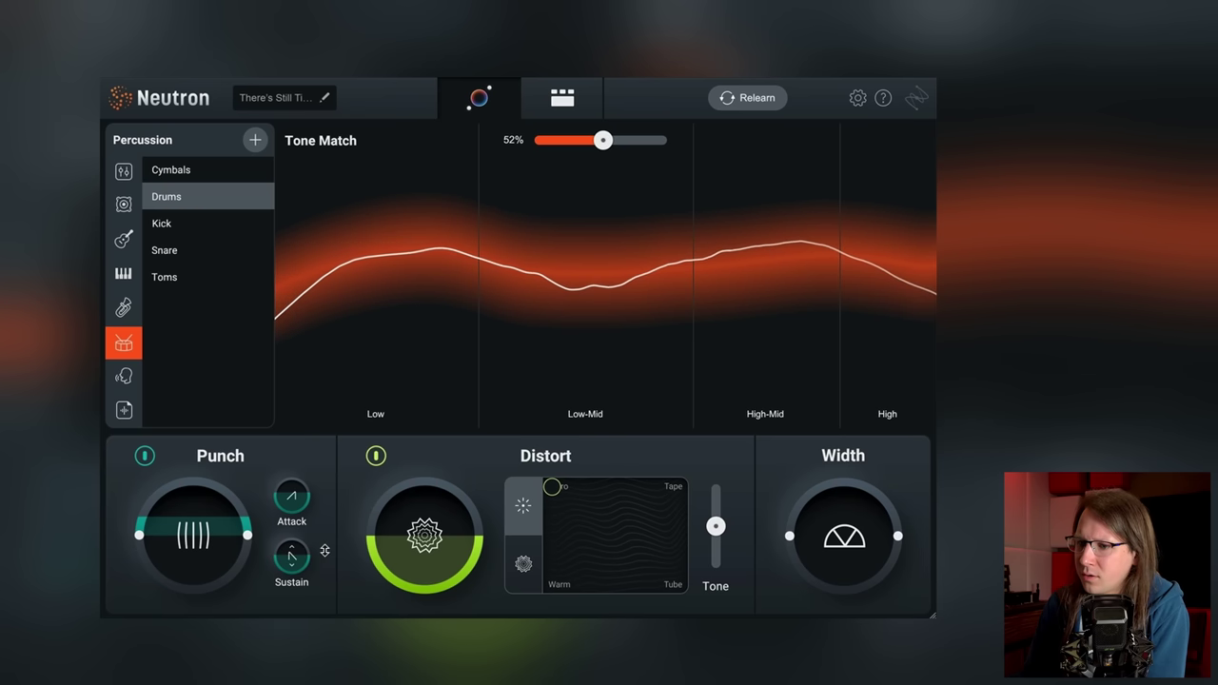
drag(177, 538, 225, 532)
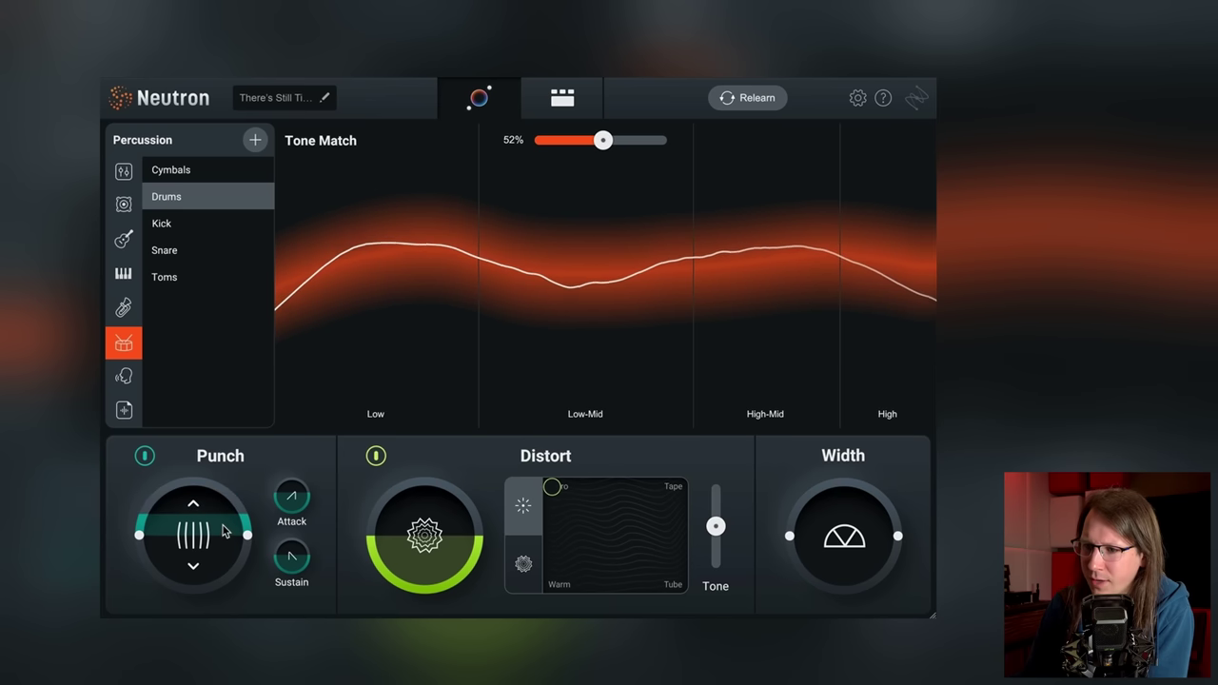
drag(447, 554, 449, 431)
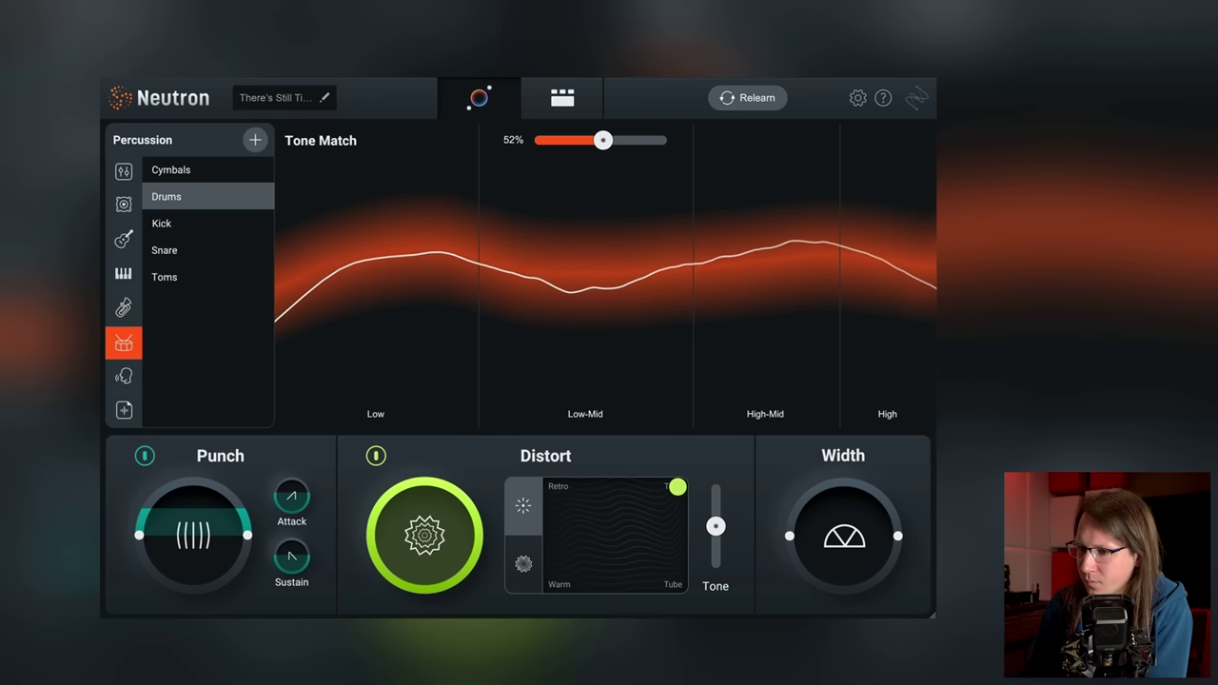
Keep the Distort style on Retro/Tape/Warm/Tube and reset its Tone to neutral 0
drag(693, 495, 694, 606)
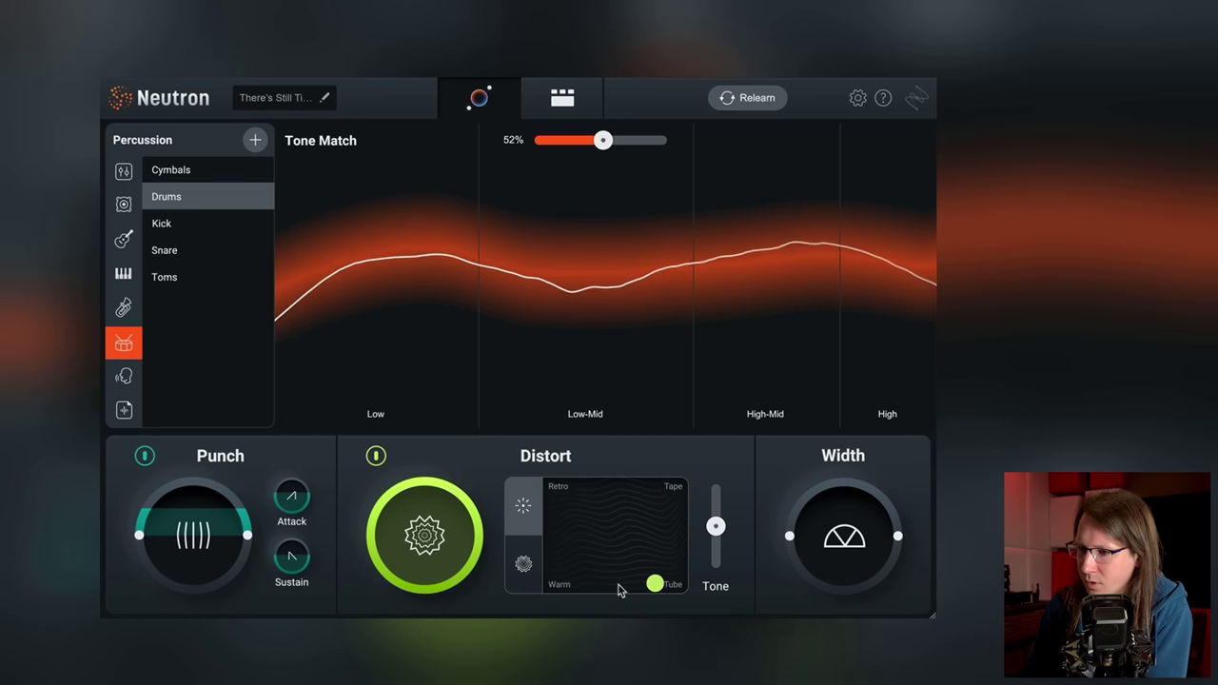
drag(619, 590, 612, 533)
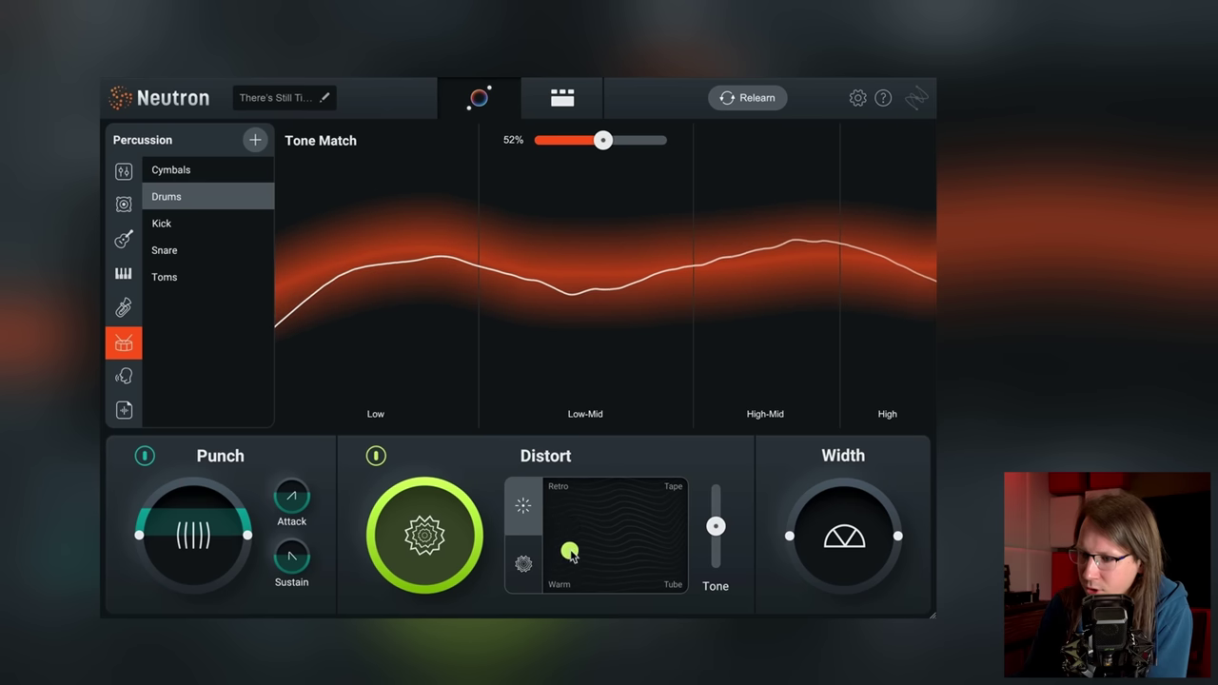
click(524, 563)
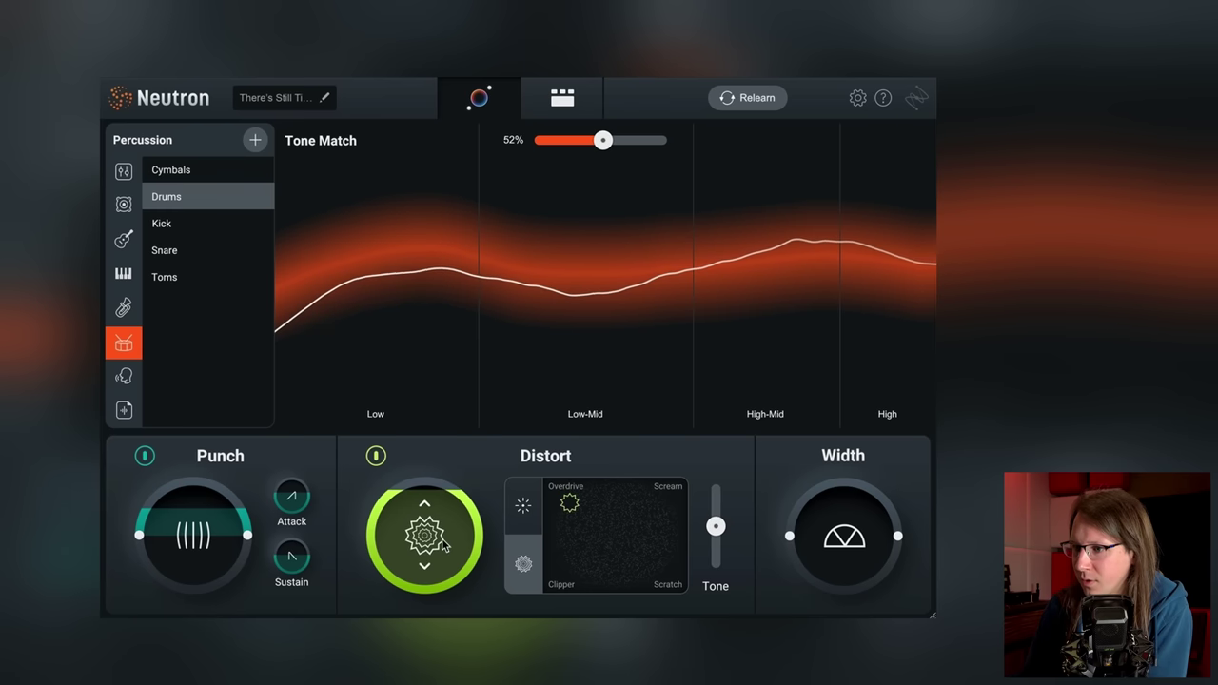
click(530, 512)
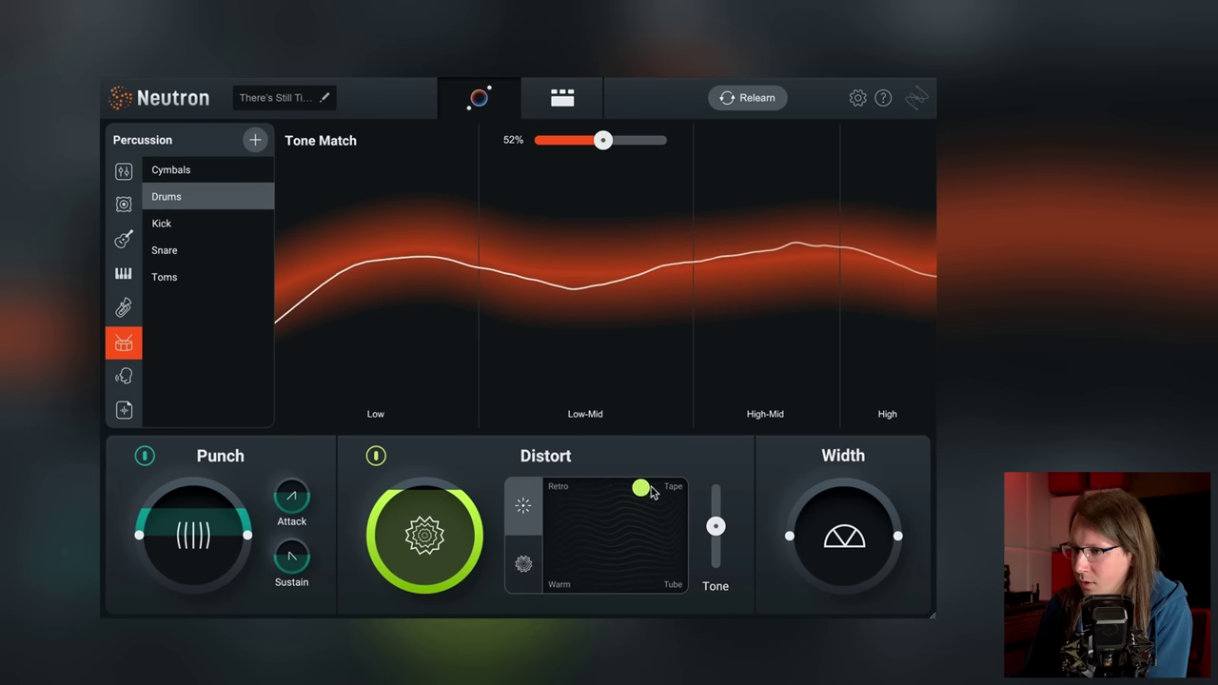
mouse_move(719, 514)
mouse_down()
mouse_move(717, 584)
mouse_move(716, 527)
mouse_up()
drag(677, 487, 639, 500)
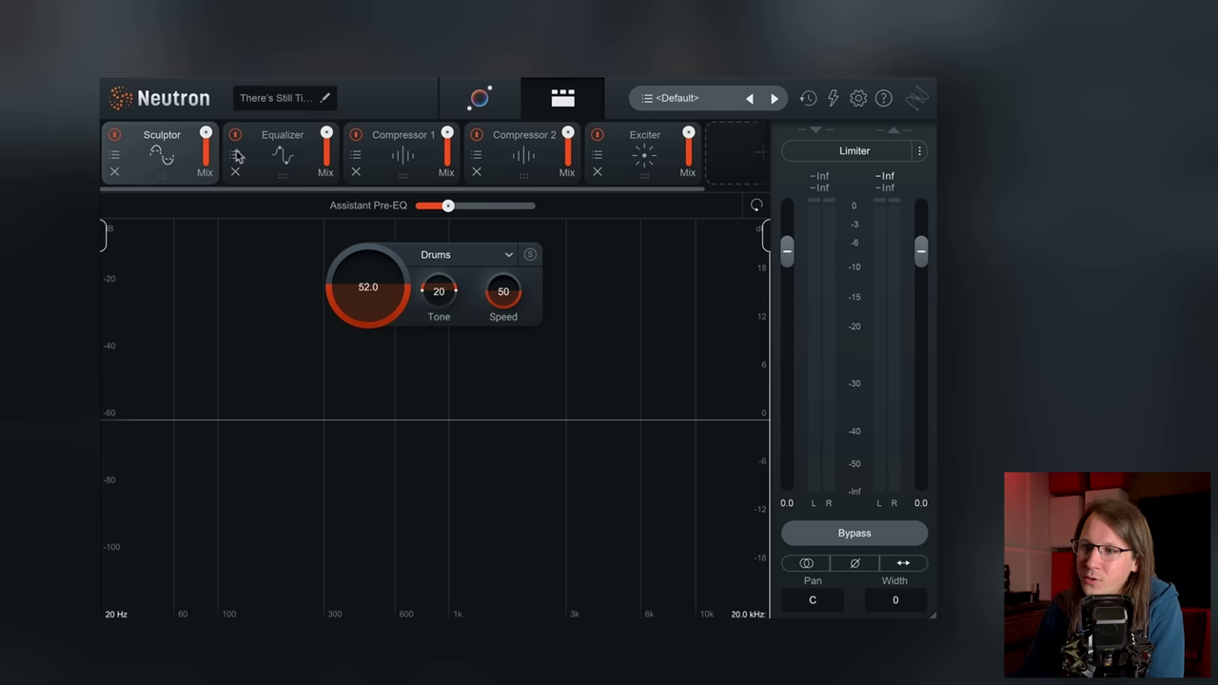
Review the chain's module settings during playback and shift EQ band 3 higher in frequency
click(285, 155)
click(414, 159)
click(519, 159)
click(377, 158)
click(261, 156)
click(127, 153)
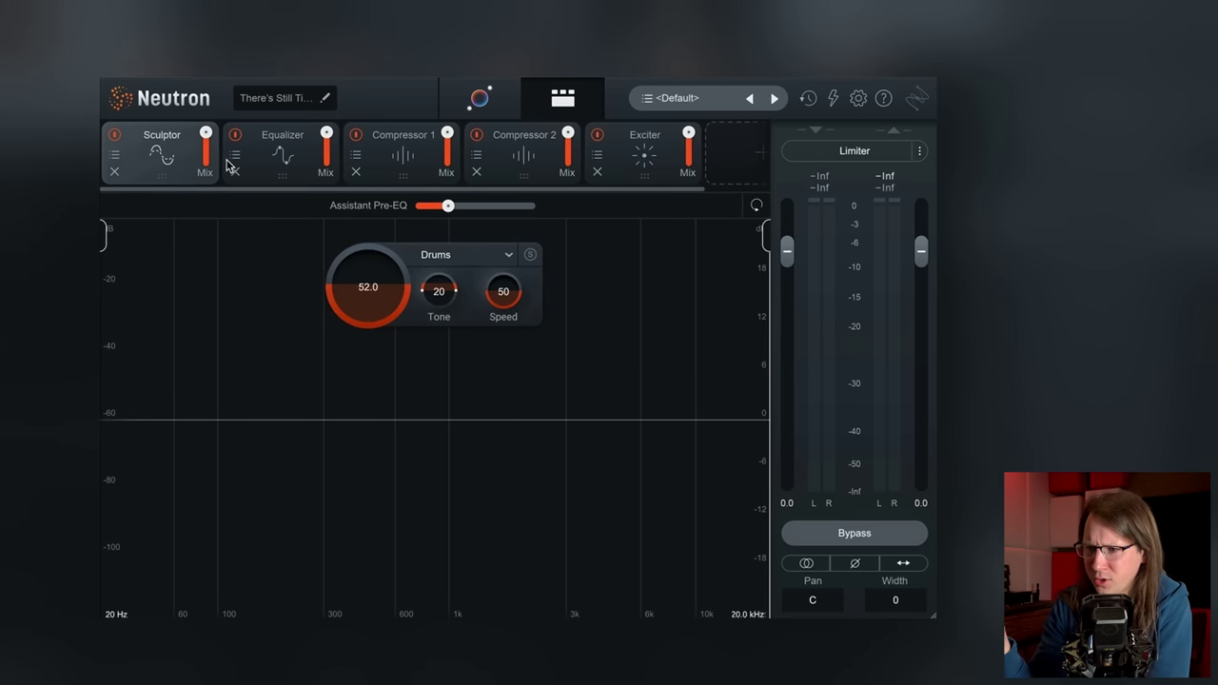
key(space)
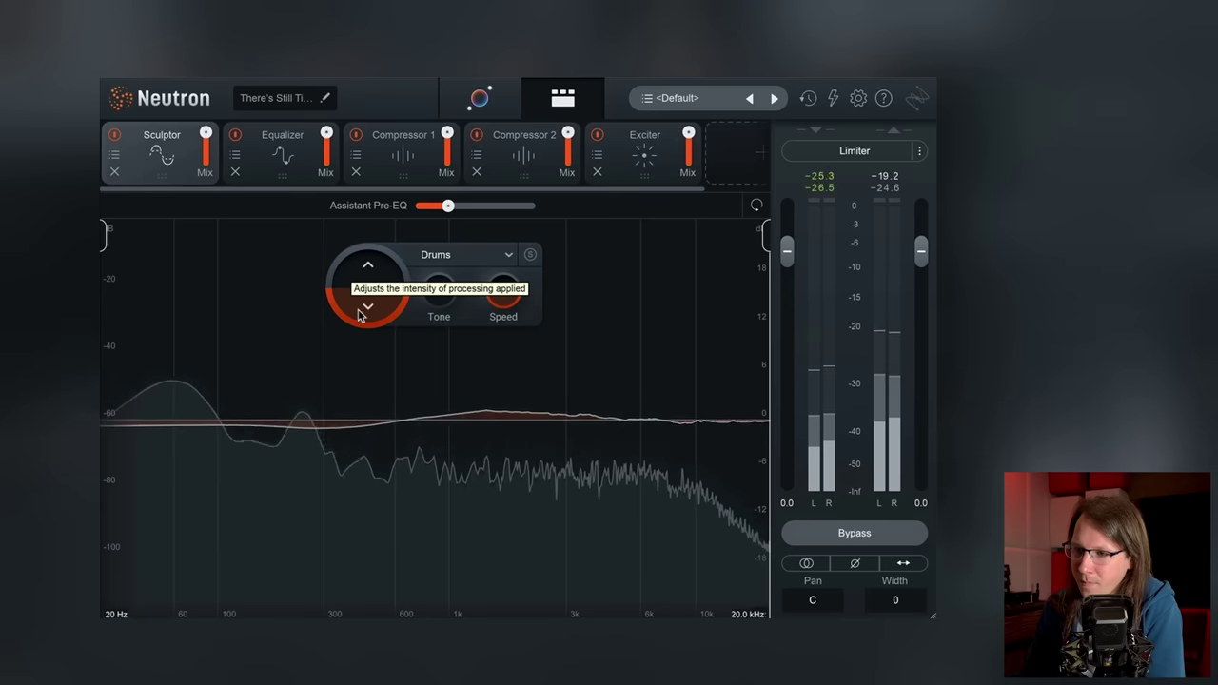
click(274, 143)
drag(253, 378, 272, 388)
Set the Exciter to Trash mode and lower its amount to about 8
click(403, 153)
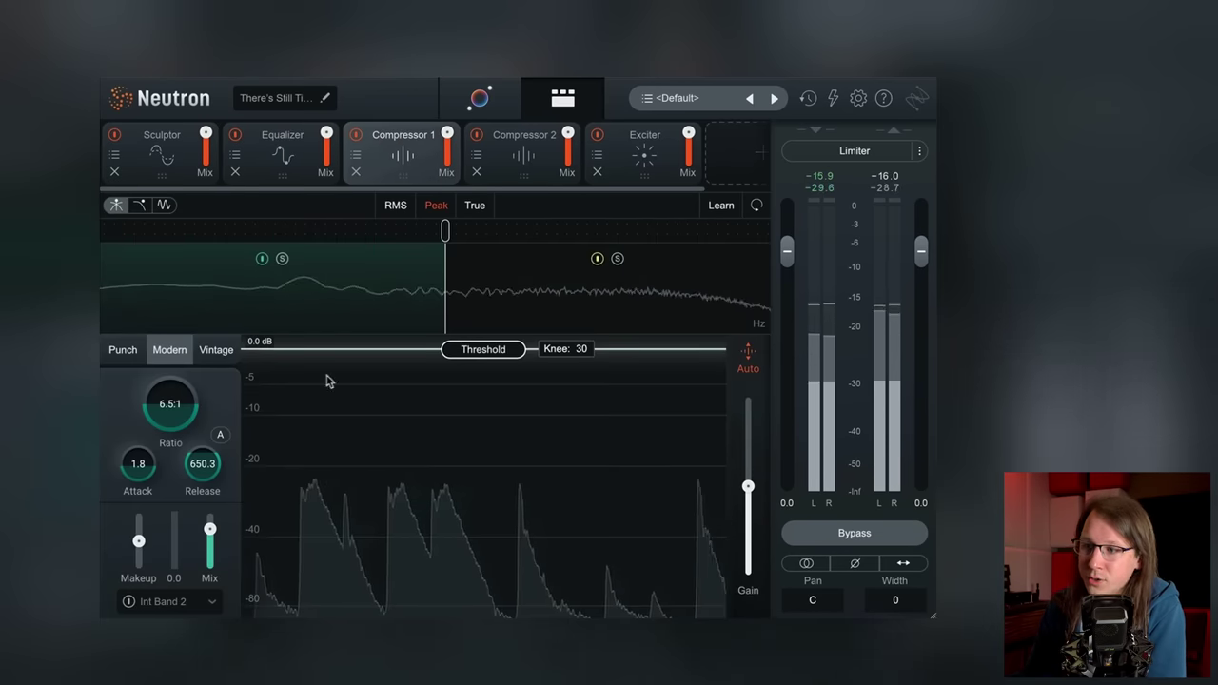
click(529, 157)
click(644, 152)
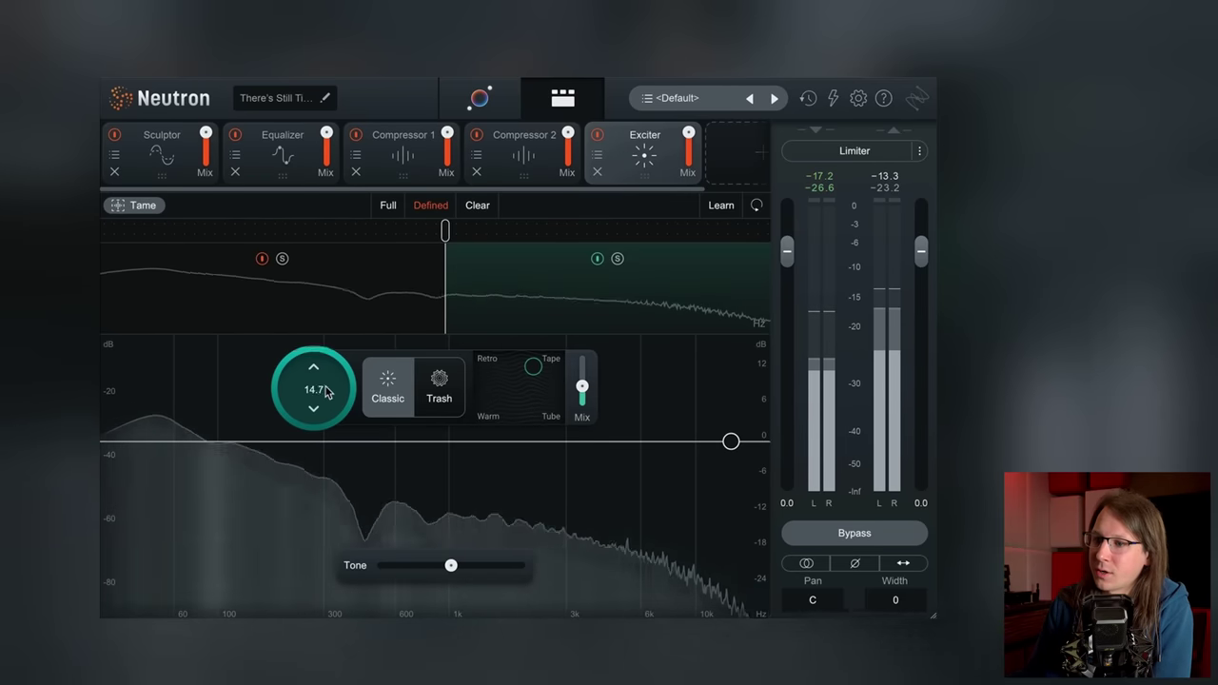
scroll(327, 405, up, 1)
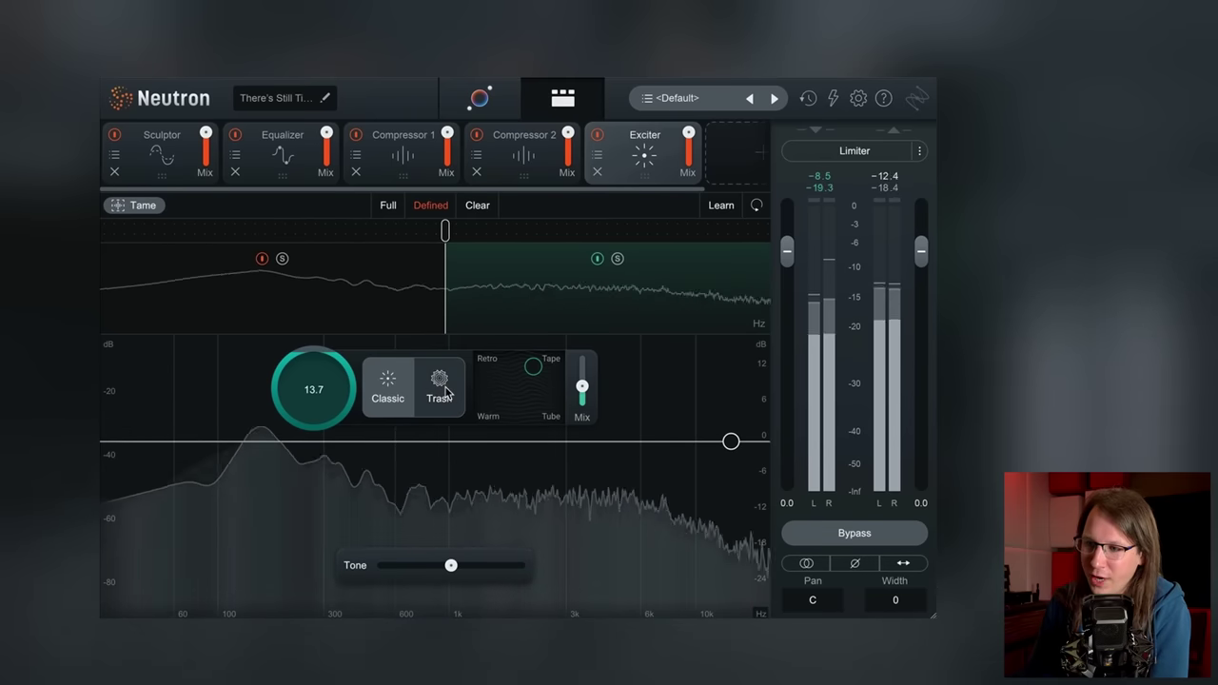
click(440, 388)
drag(321, 434, 321, 491)
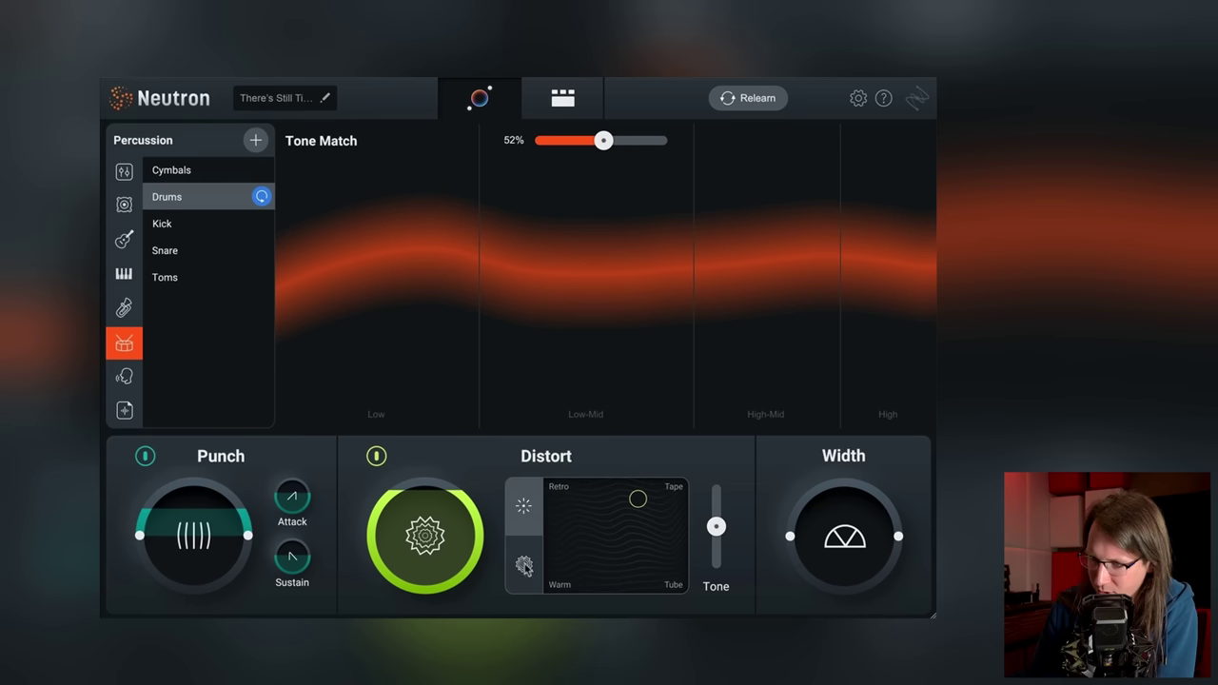
Bring up the drum track's module chain ending with the Exciter
click(558, 103)
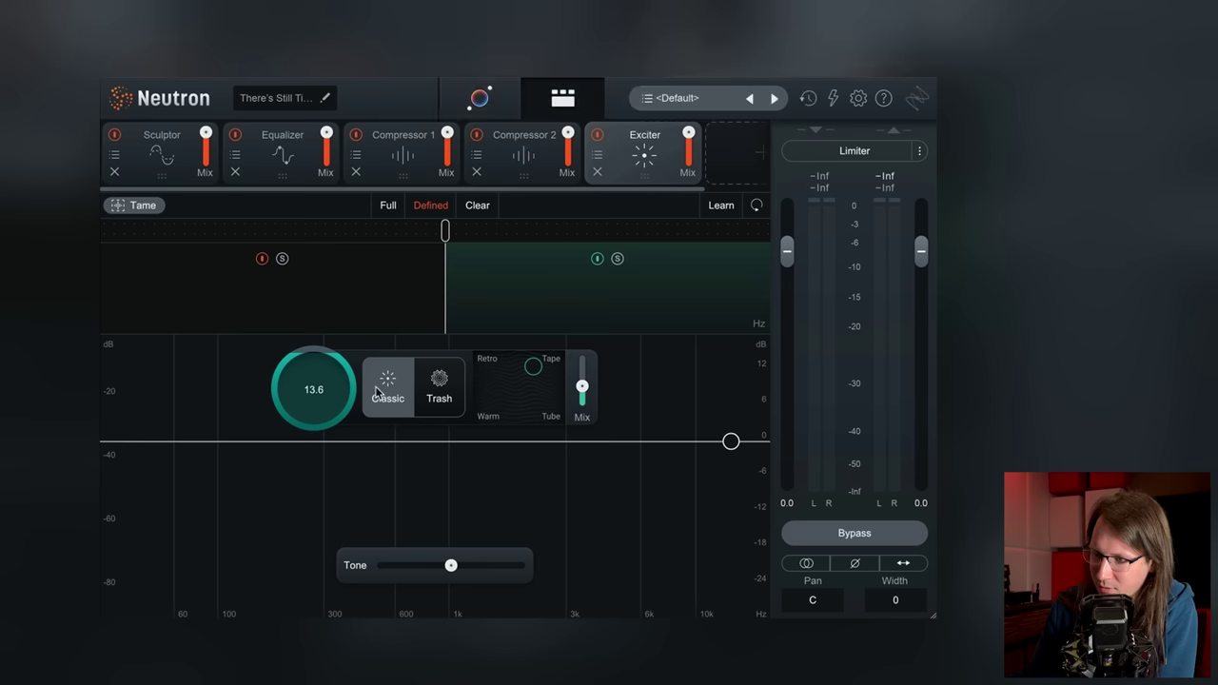
click(480, 98)
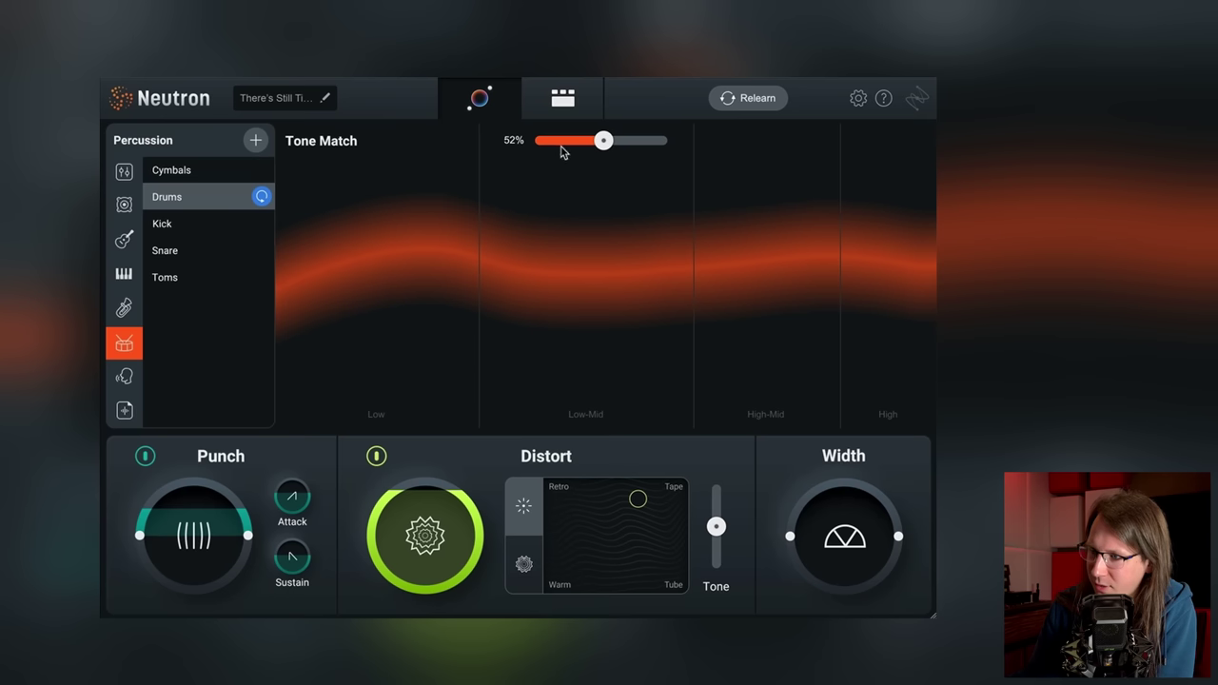
click(563, 99)
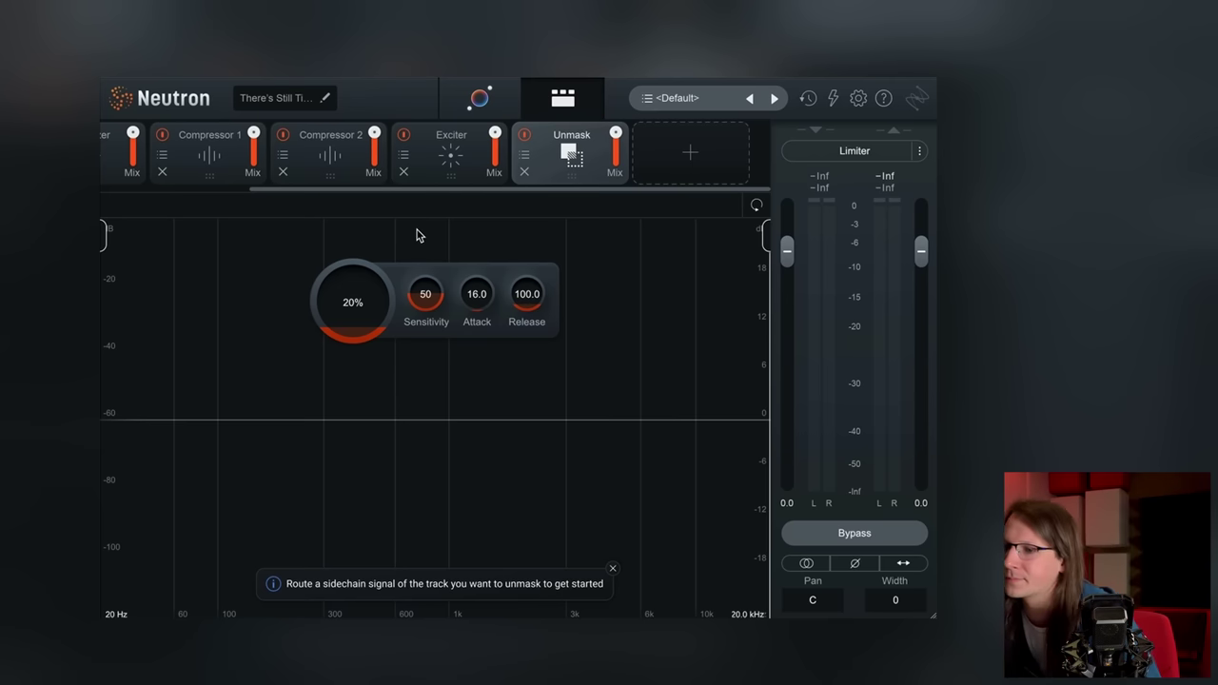
Play the drums and lower the Unmask amount to about 49%
key(space)
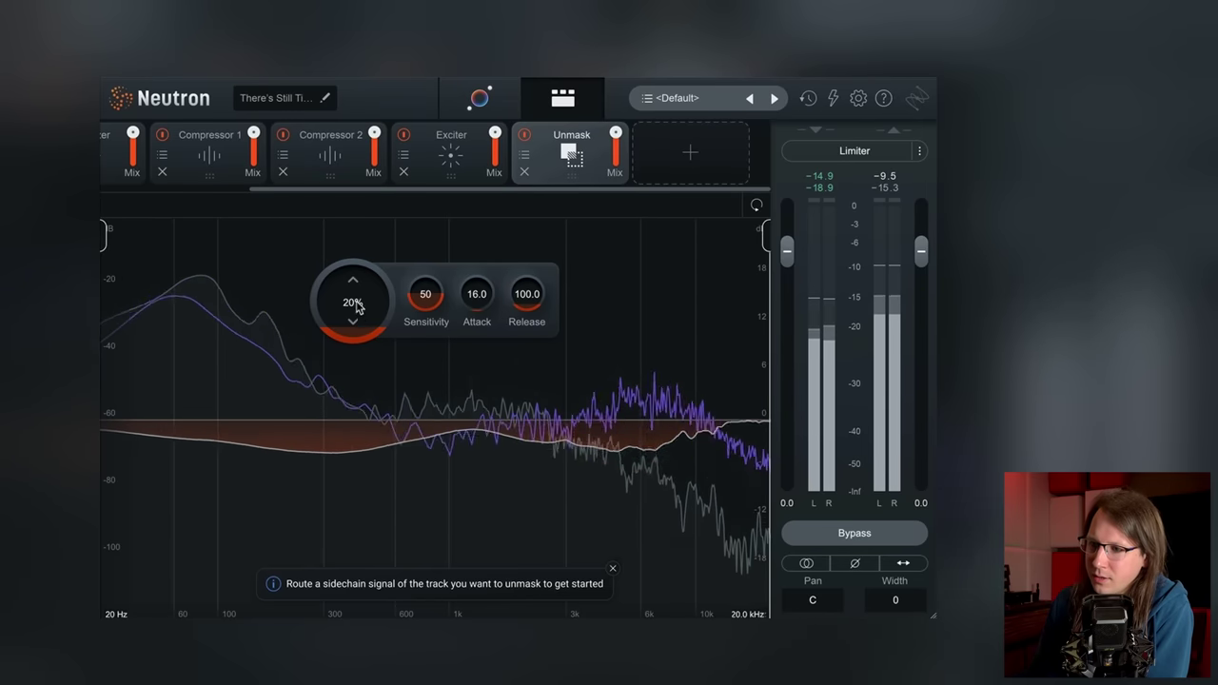
drag(360, 264, 363, 276)
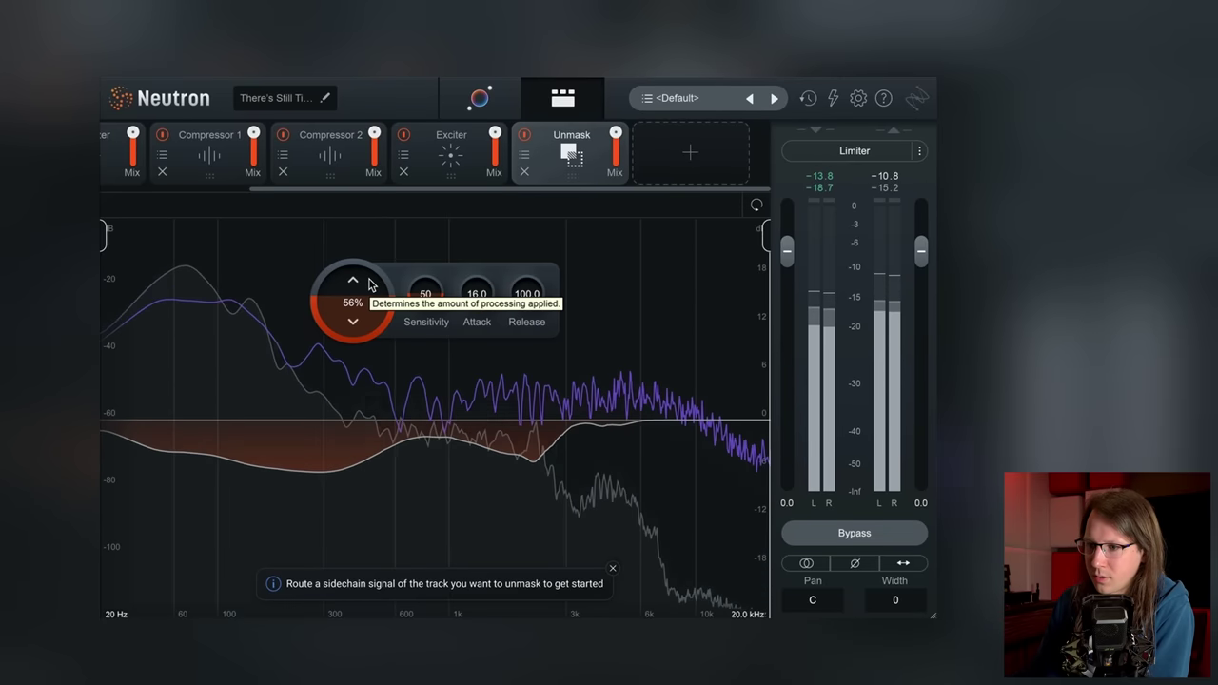
drag(369, 283, 368, 303)
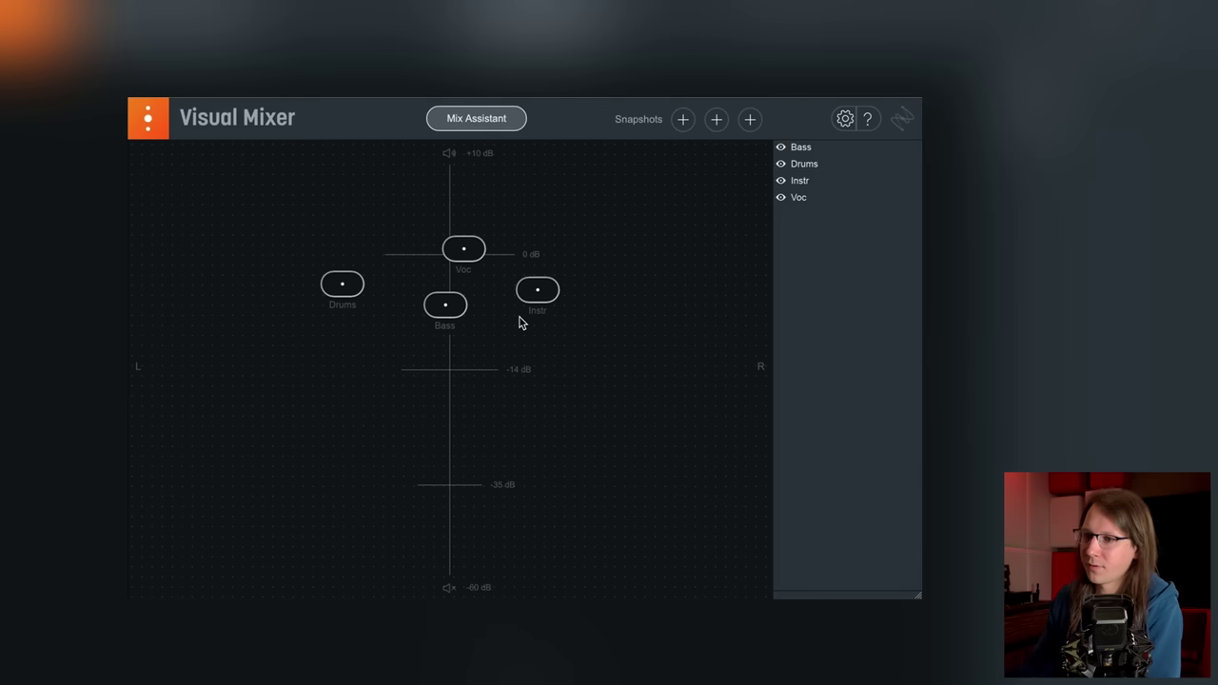
Roughly place the tracks: Drums panned right, Bass left, Voc lowered, Instr near centre
drag(344, 289, 350, 265)
drag(459, 307, 442, 321)
drag(465, 250, 550, 250)
drag(528, 292, 558, 354)
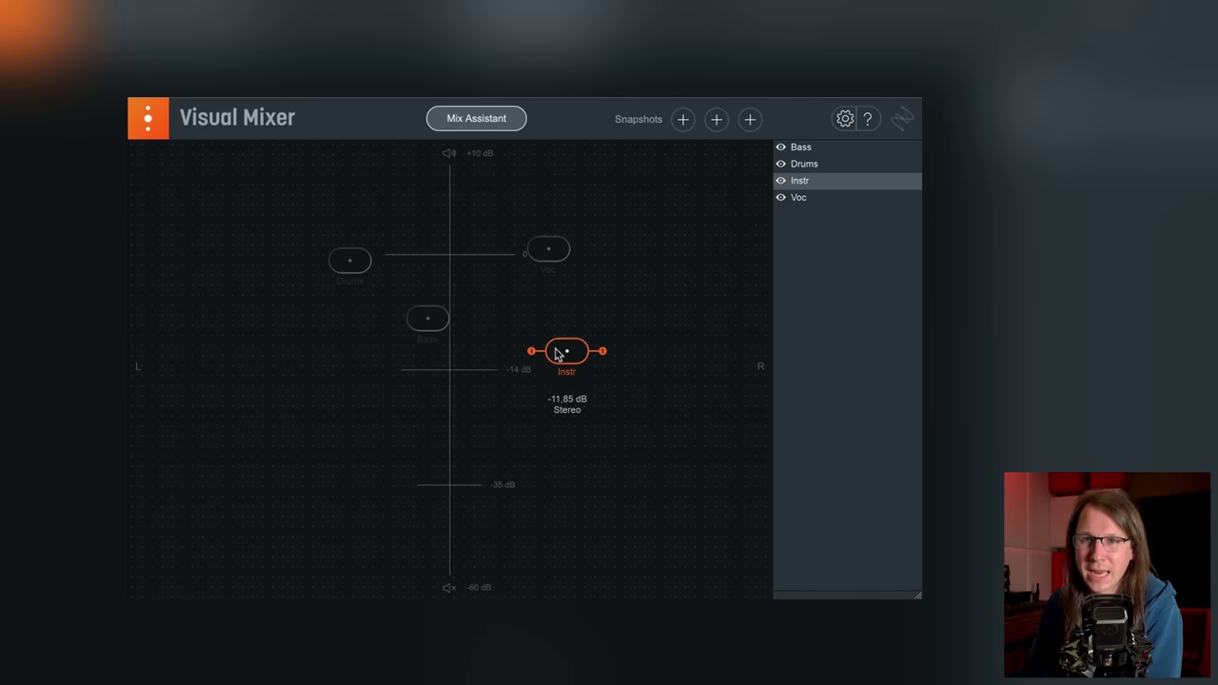
drag(378, 271, 518, 261)
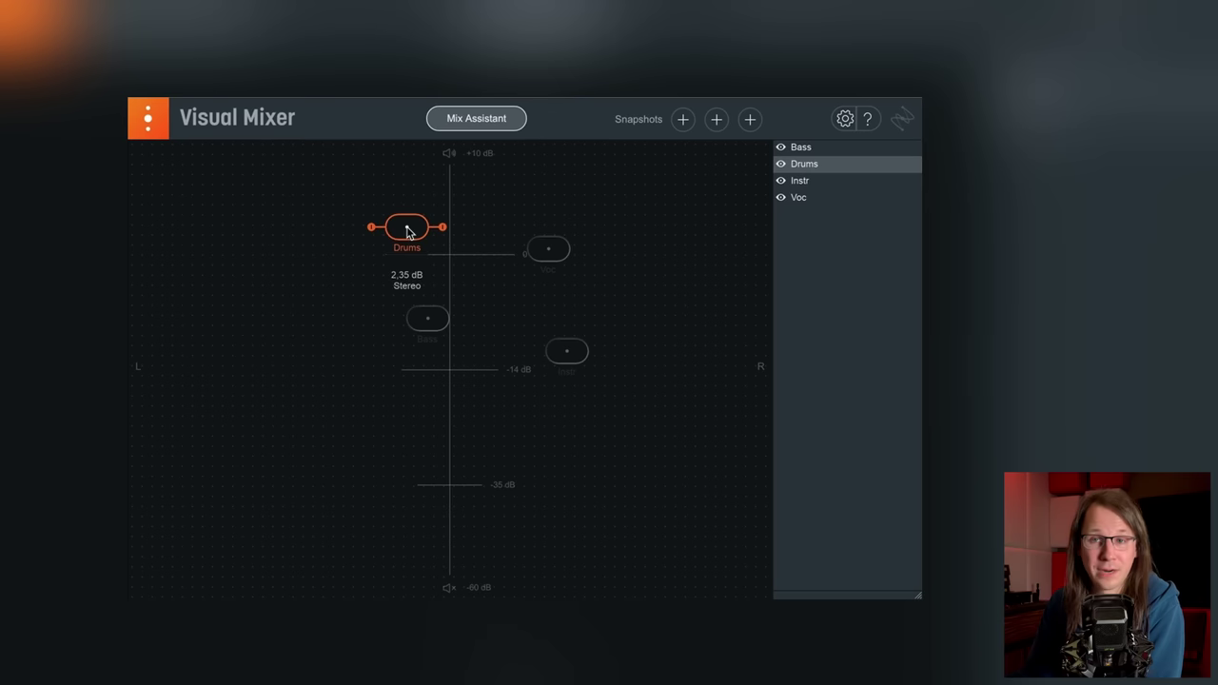
drag(430, 321, 459, 323)
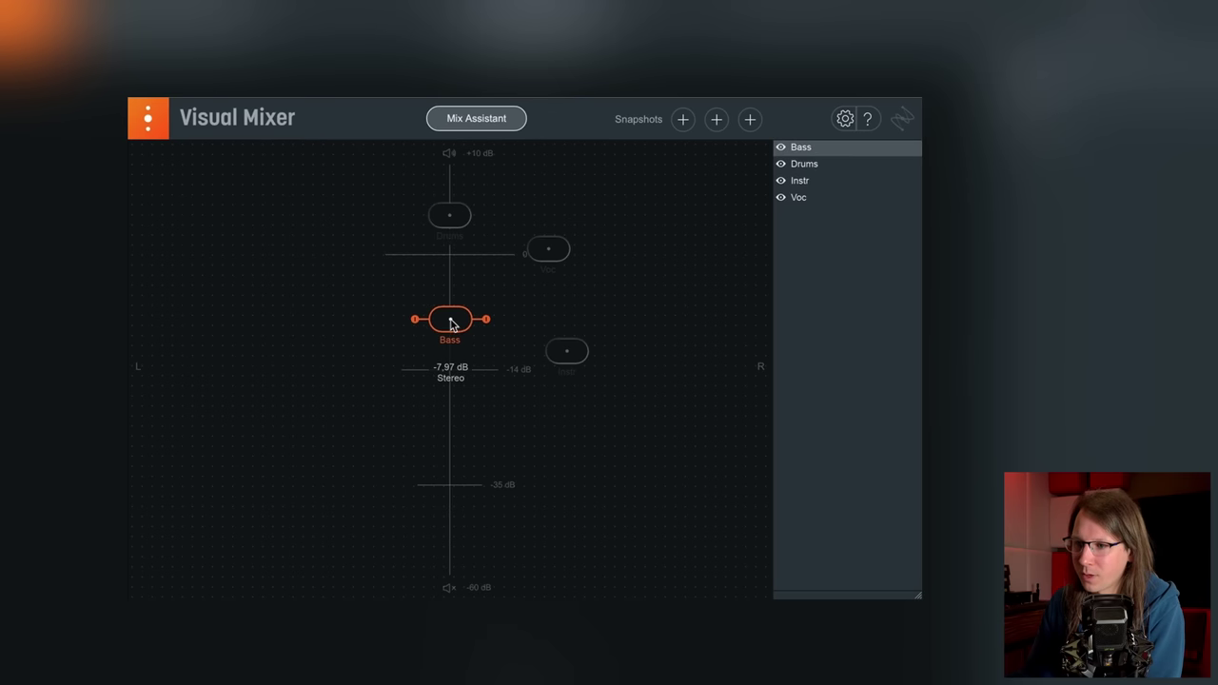
drag(540, 257, 439, 303)
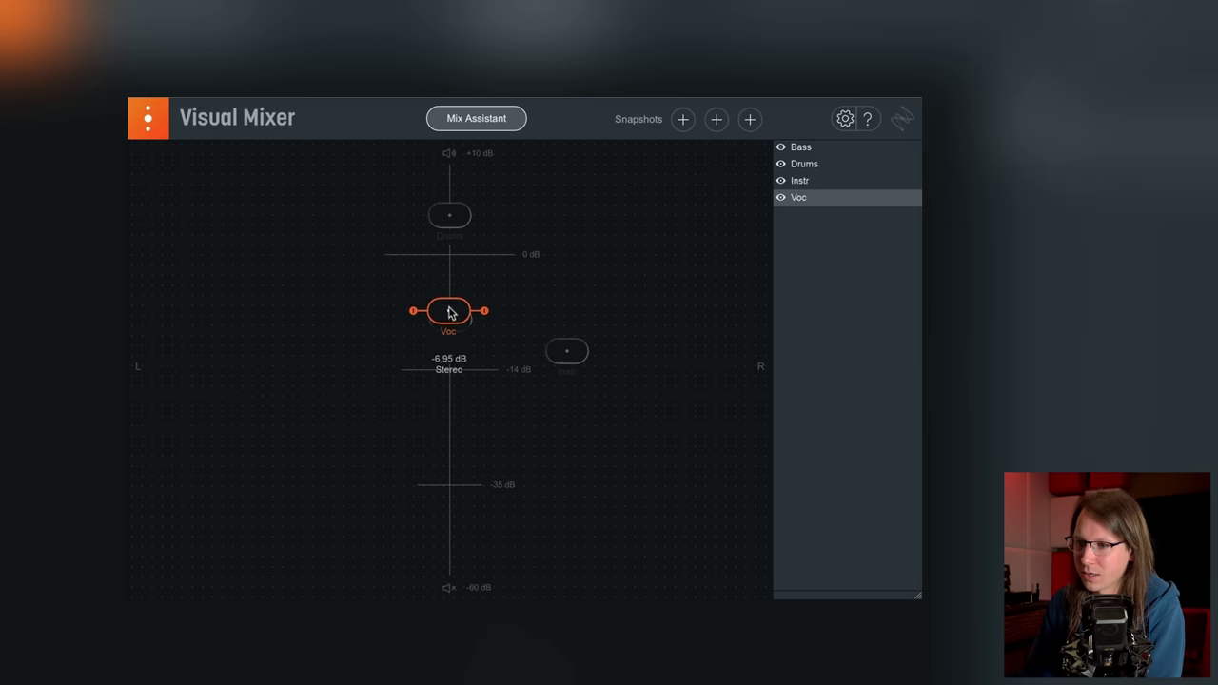
drag(562, 358, 430, 359)
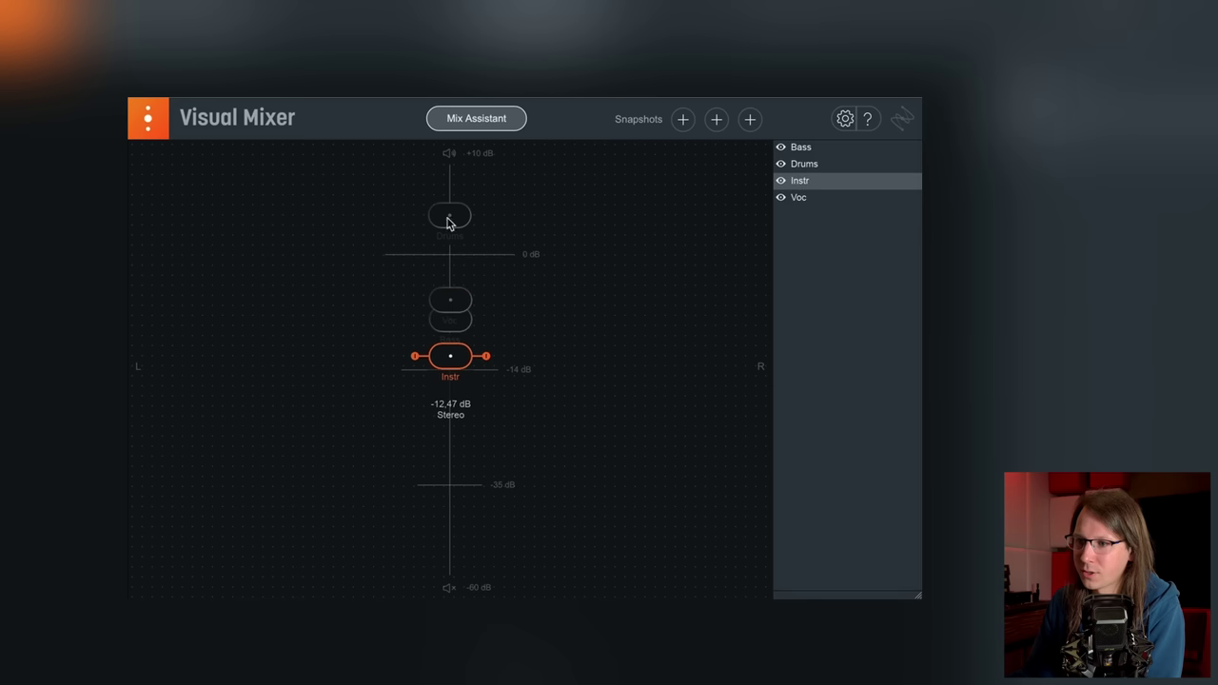
Finalize placement: Drums right at 0 dB, Instr raised to 1.62 dB, Voc at -10.73 dB
drag(449, 221, 451, 233)
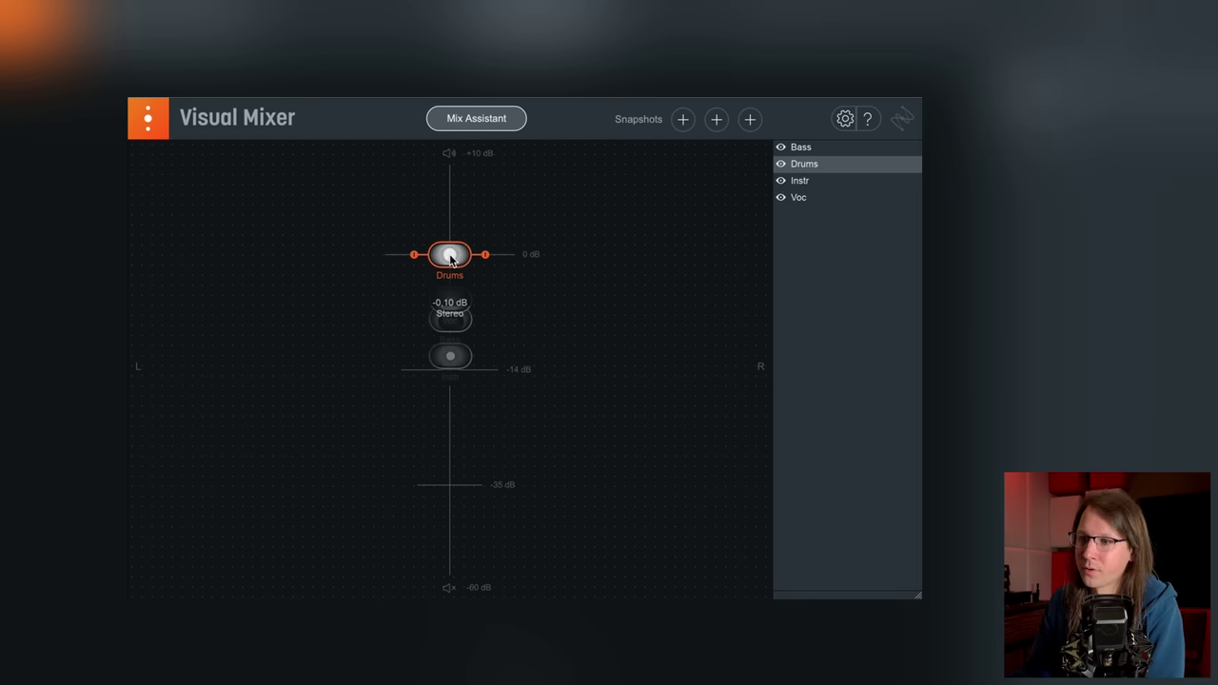
drag(451, 258, 620, 287)
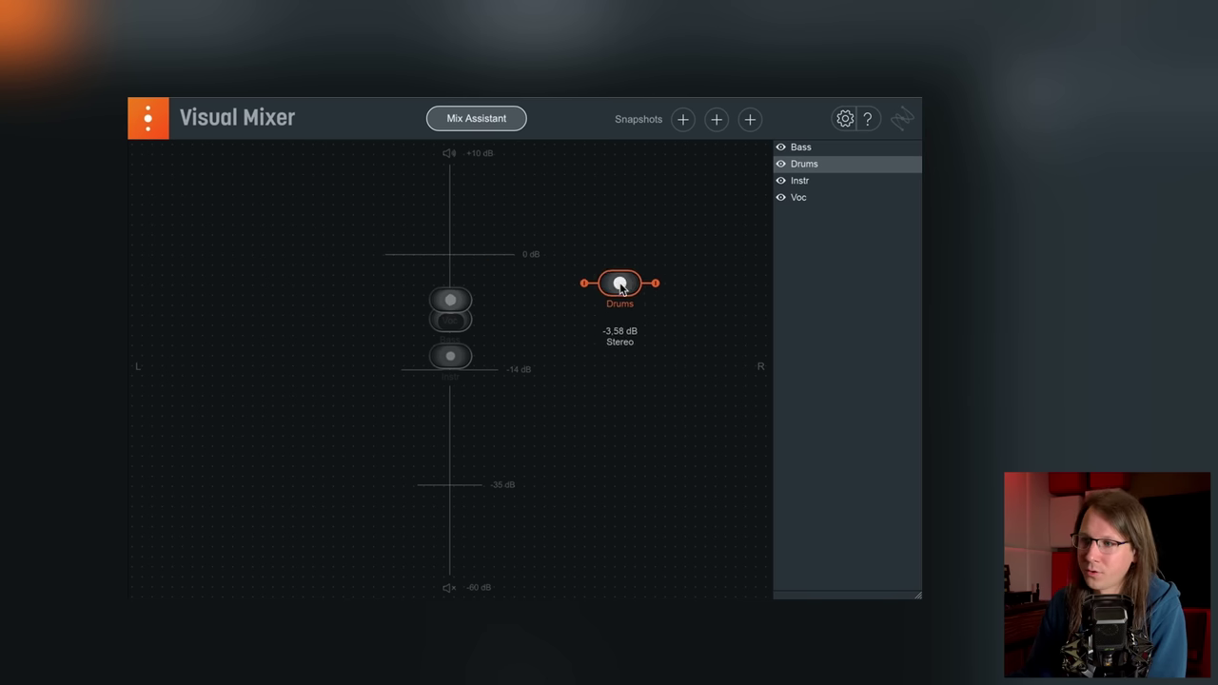
drag(445, 314, 350, 266)
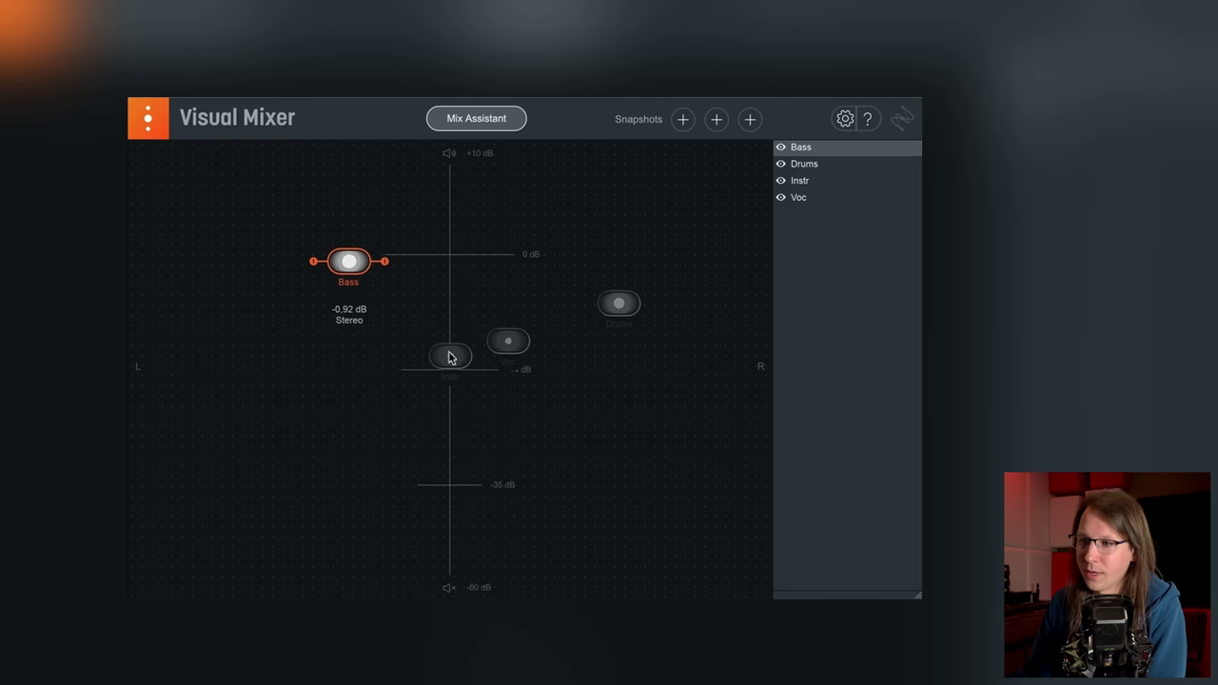
drag(451, 357, 450, 226)
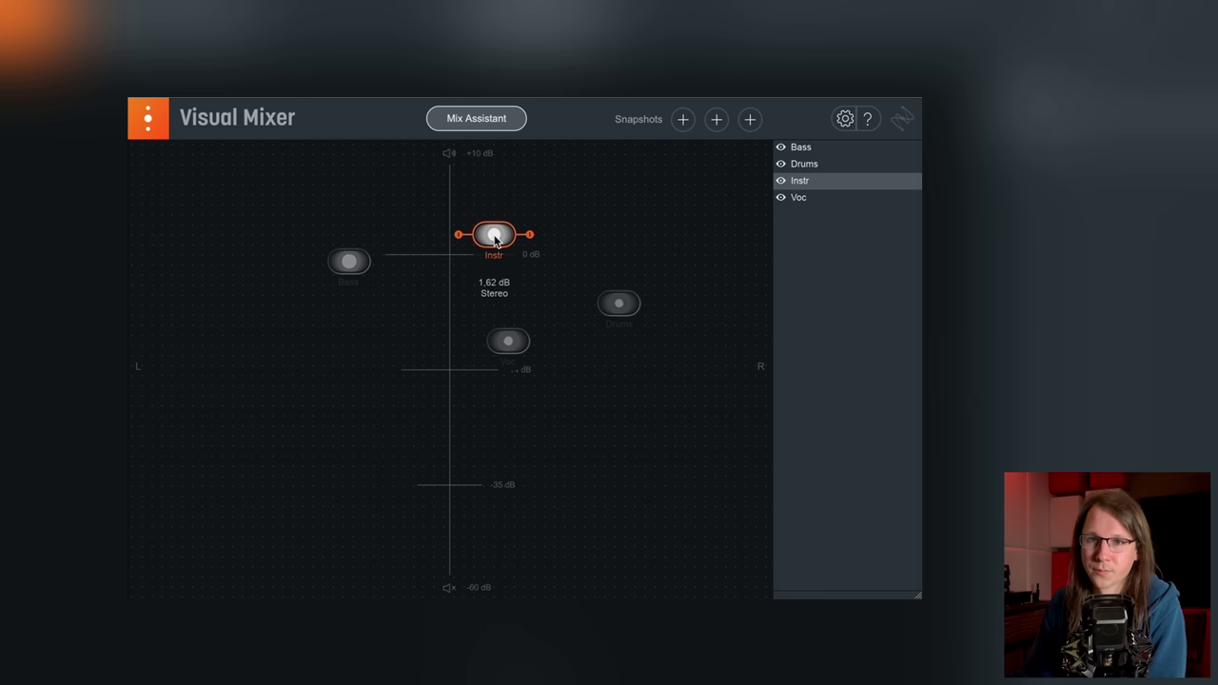
drag(510, 338, 454, 339)
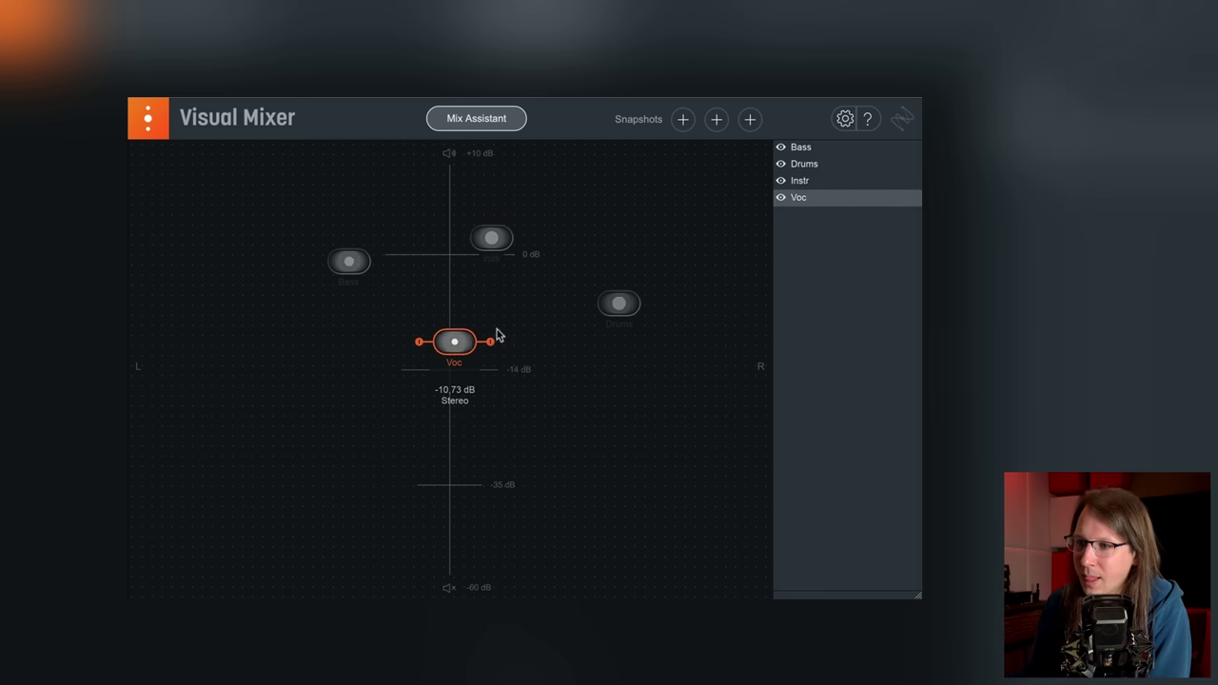